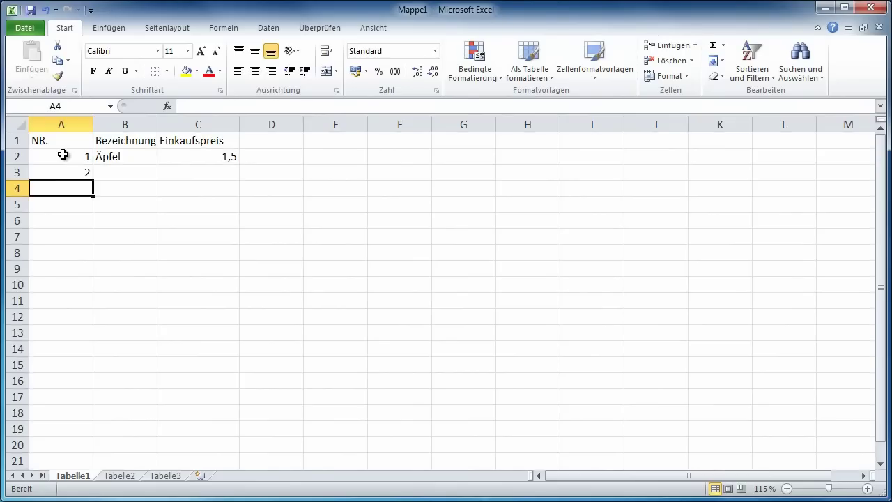
Select the starting values 1 and 2 in A2:A3 and fill the series down to A15 (1–14).
left_click_drag(62, 154, 64, 170)
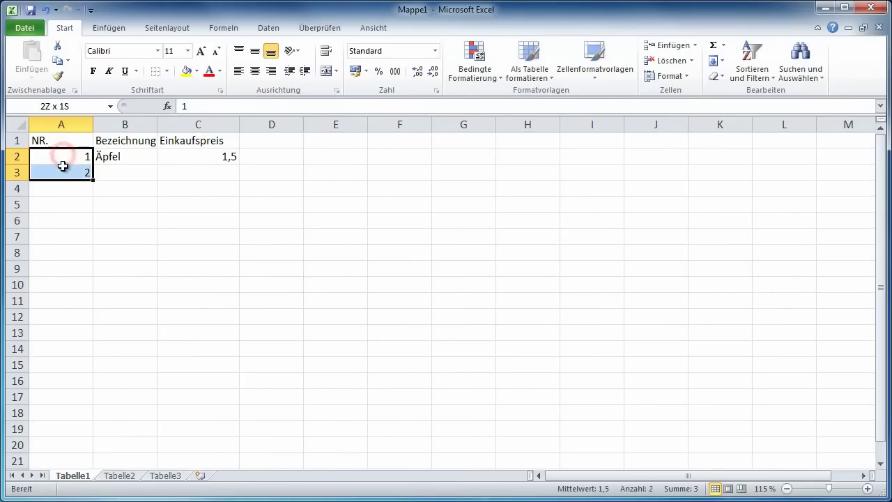
left_click(124, 174)
left_click_drag(75, 155, 75, 171)
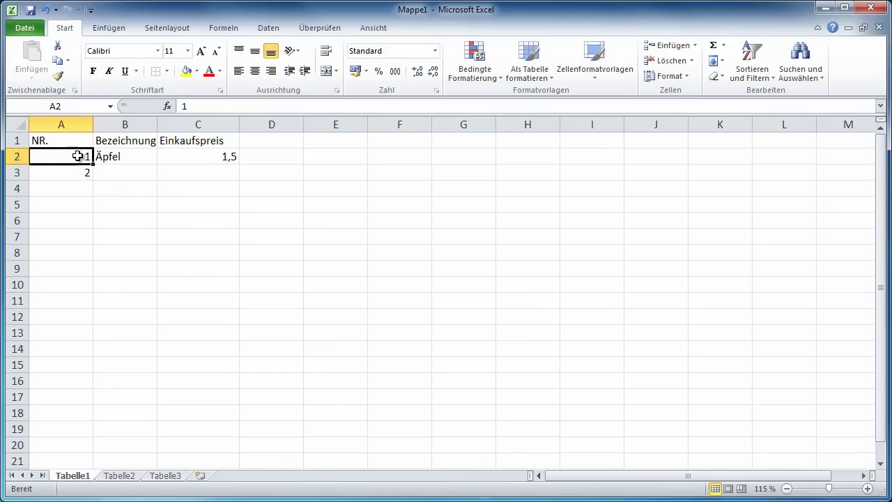
left_click(144, 185)
left_click(72, 173)
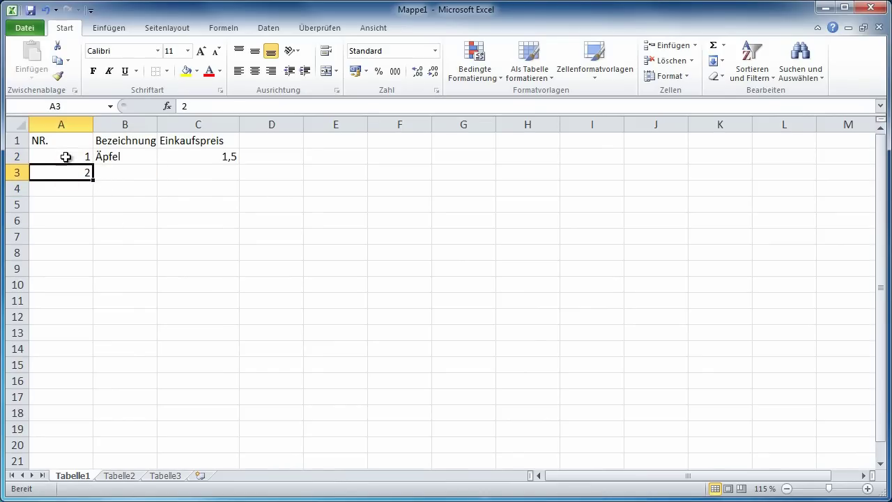
left_click_drag(62, 160, 65, 173)
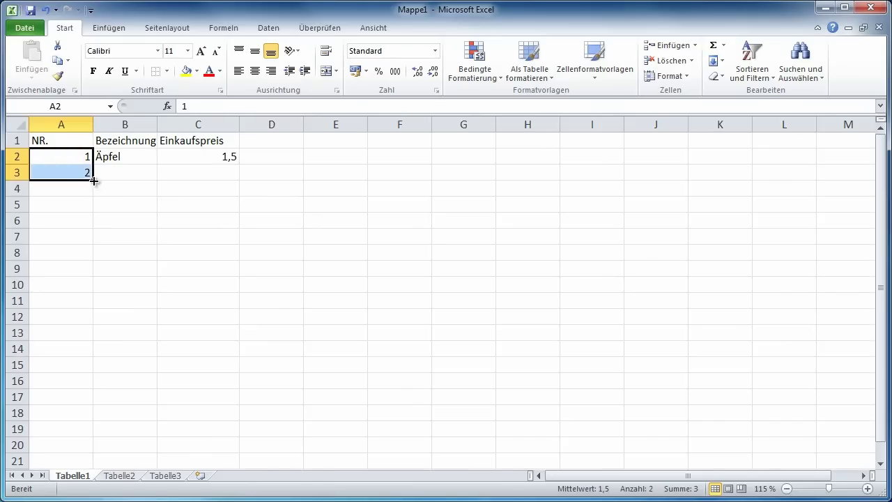
left_click_drag(94, 181, 93, 181)
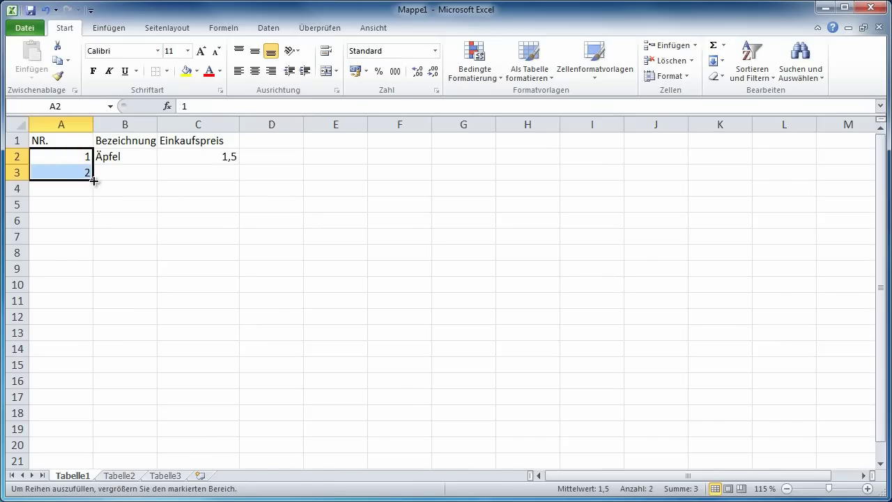
left_click_drag(94, 181, 88, 368)
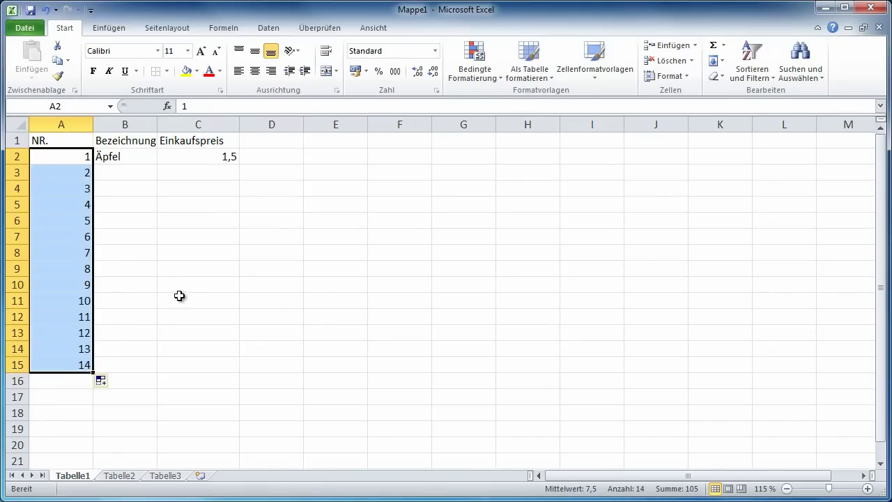
left_click(160, 279)
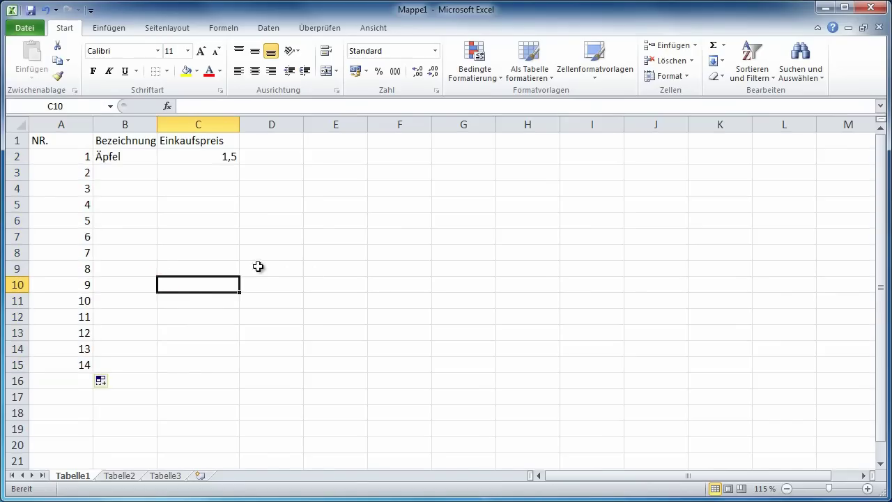
left_click(65, 363)
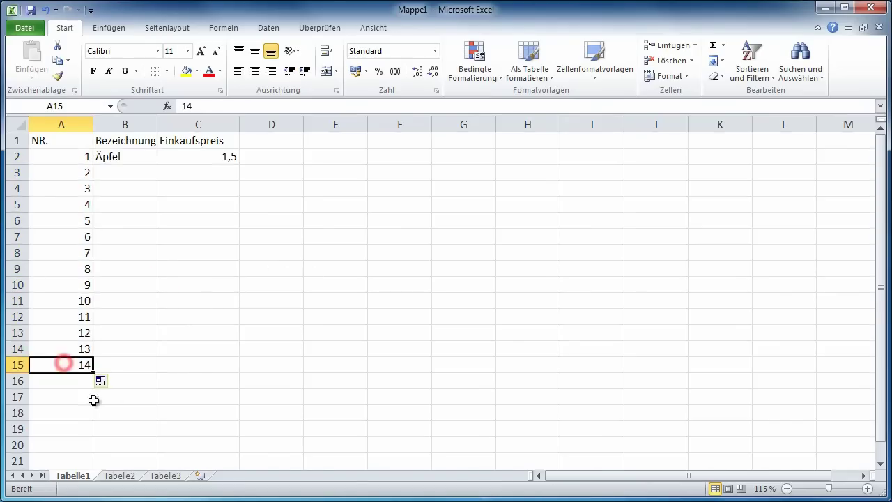
left_click_drag(92, 371, 89, 449)
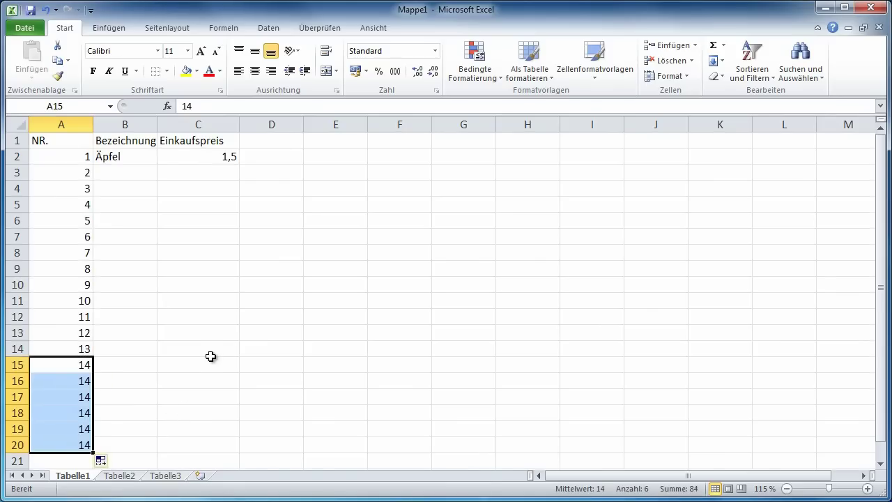
left_click(175, 394)
left_click_drag(73, 380, 73, 444)
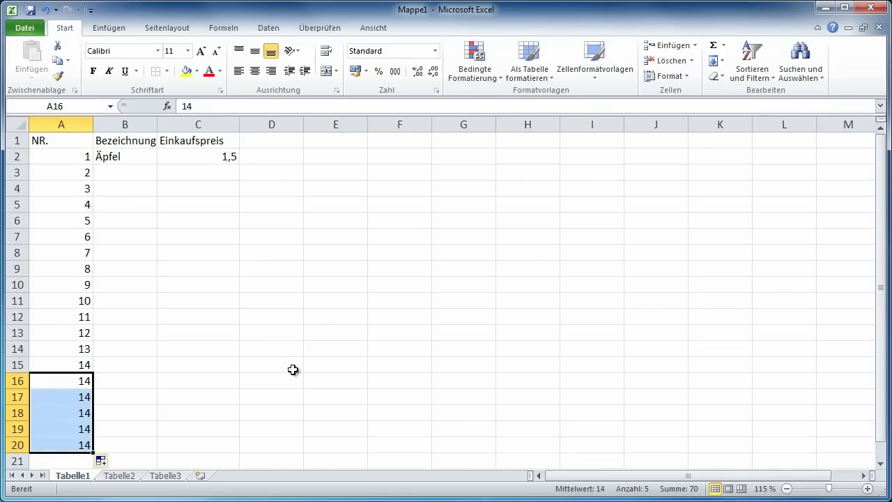
left_click(293, 369)
left_click_drag(61, 383, 57, 452)
key("Delete")
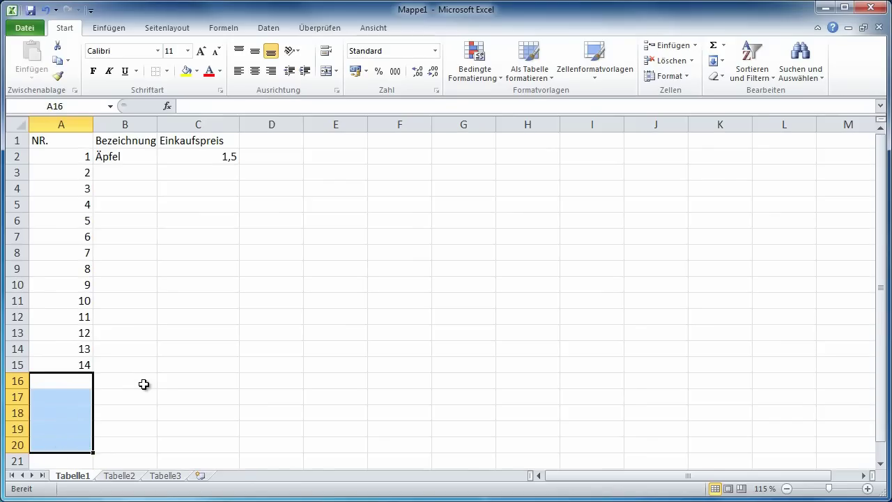
left_click(143, 385)
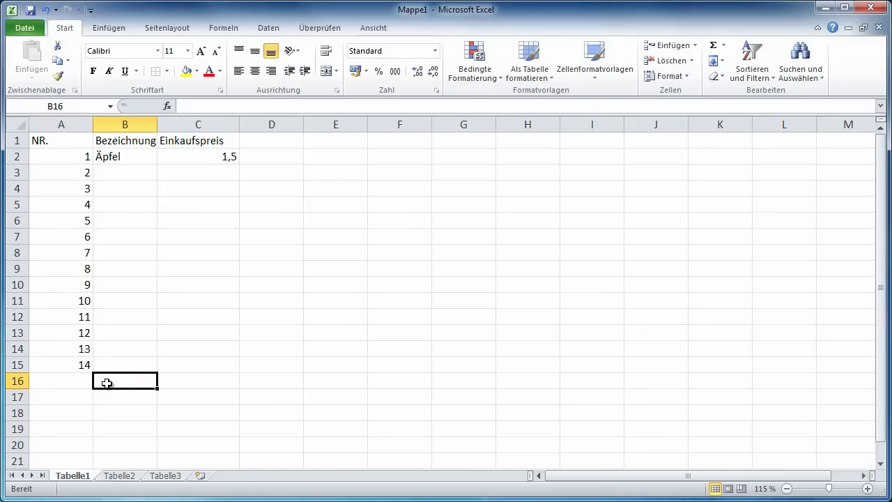
Enter Birnen in B3 and Kirschen in B4.
left_click(115, 174)
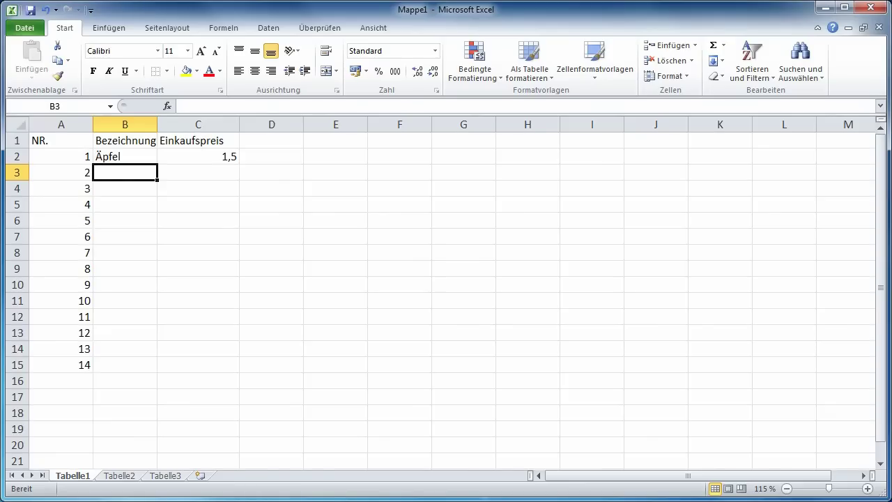
type("Bir")
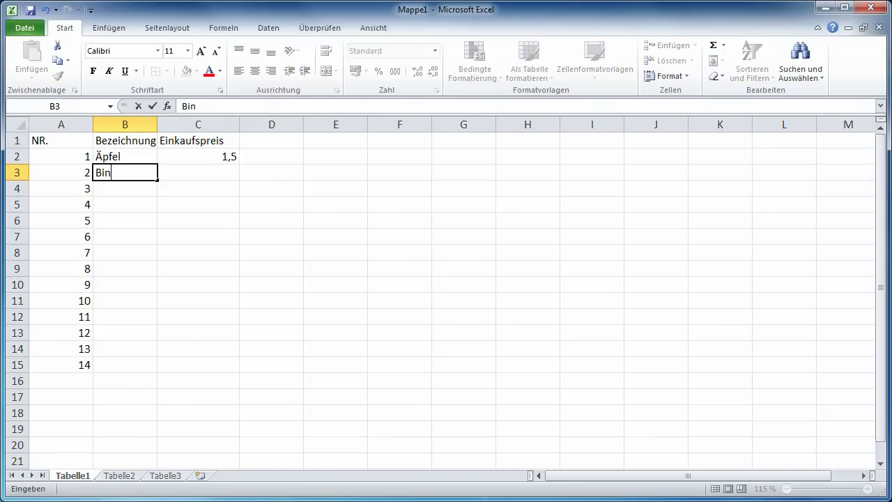
type("nen")
key("Return")
type("Kirschen")
key("Return")
Enter Mandarinen, Weintrauben and Erdbeeren in B5:B7.
left_click(121, 208)
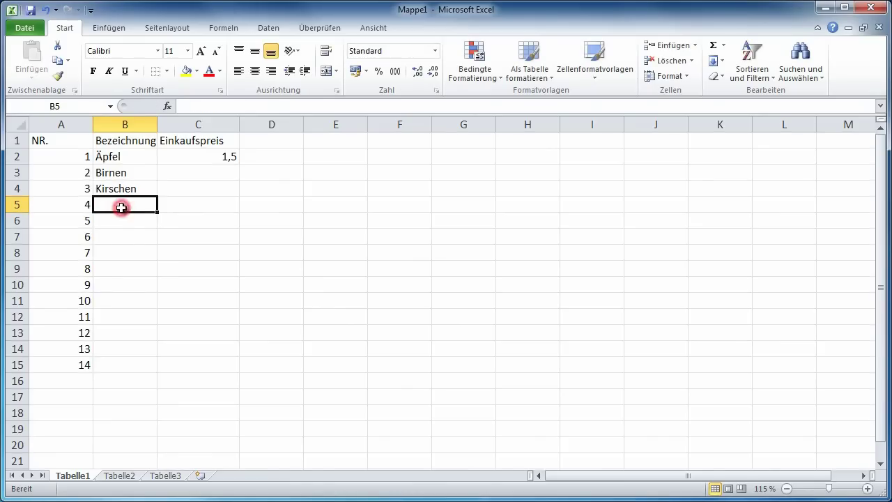
left_click(145, 204)
type("Mandari")
key("F2")
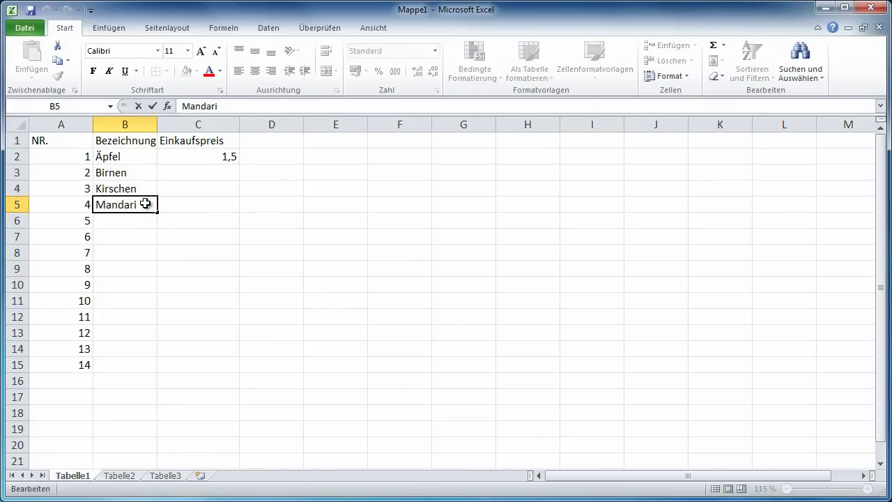
type("nen")
left_click(127, 220)
type("W")
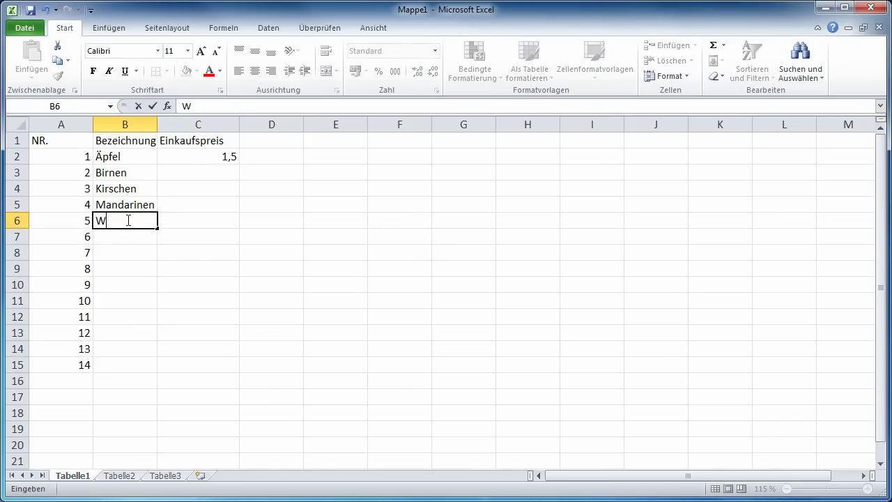
type("eintrauben")
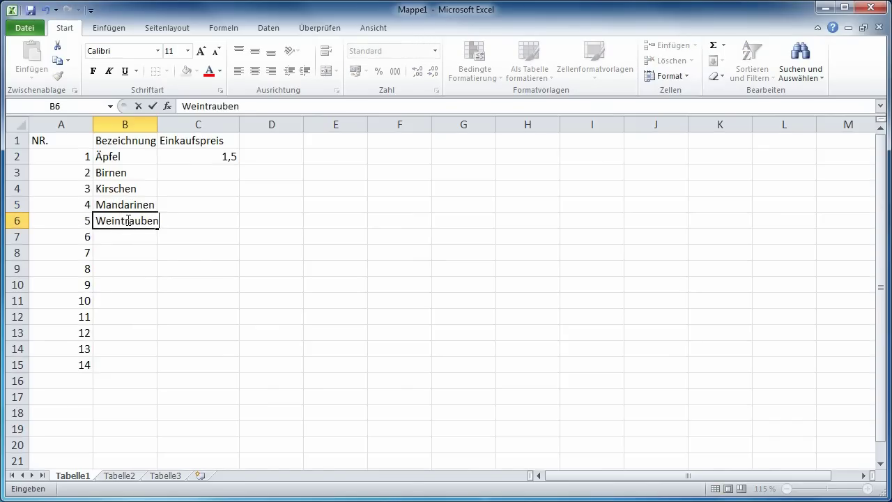
key("Return")
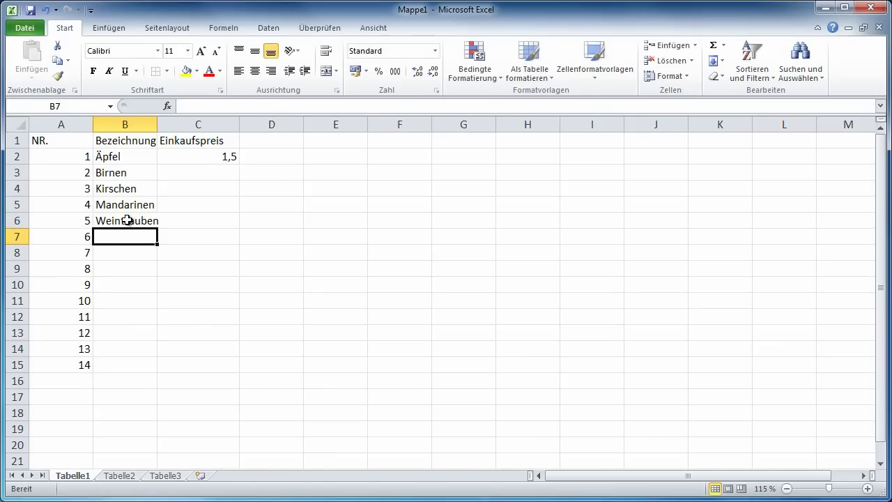
type("Erd")
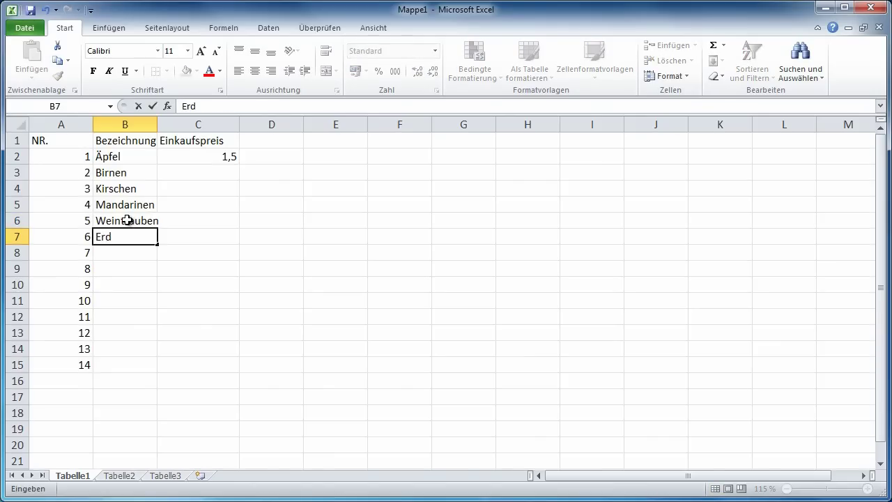
type("ren")
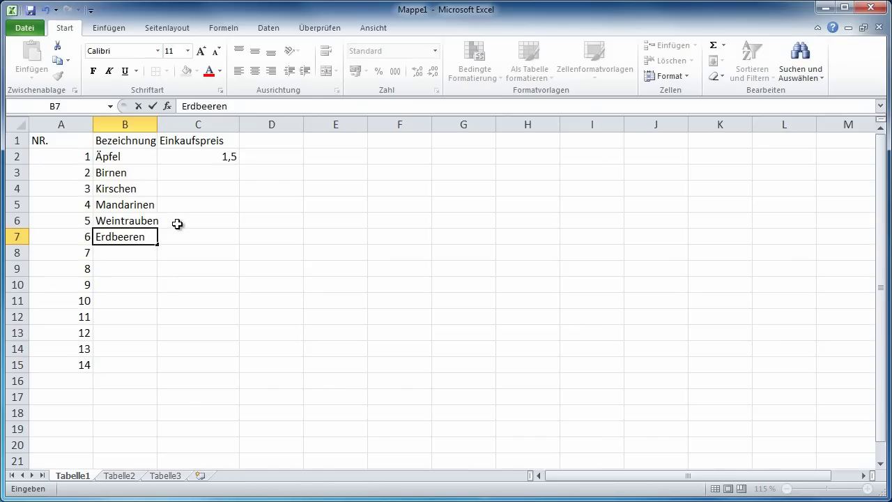
left_click(221, 170)
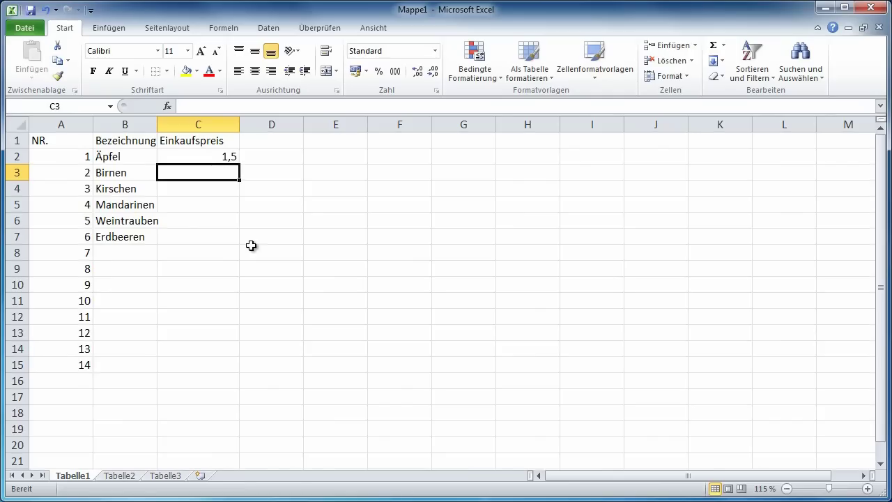
Enter the prices 1,6, 2, 1,2, 2,5 and 3 into C3:C7.
type("1")
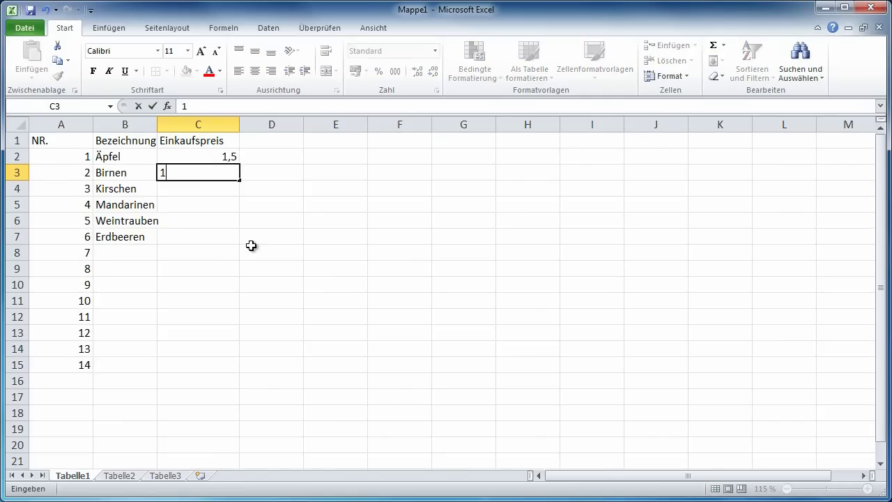
type(",6")
key("Return")
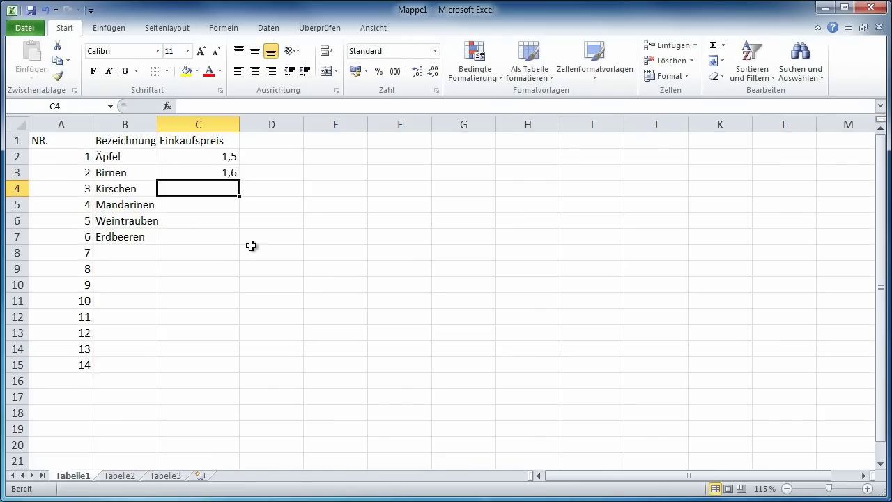
type("2,0")
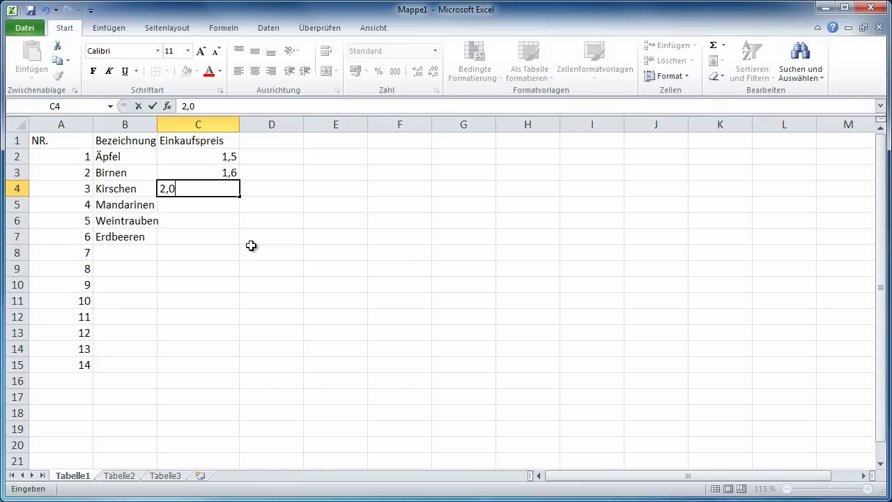
key("Return")
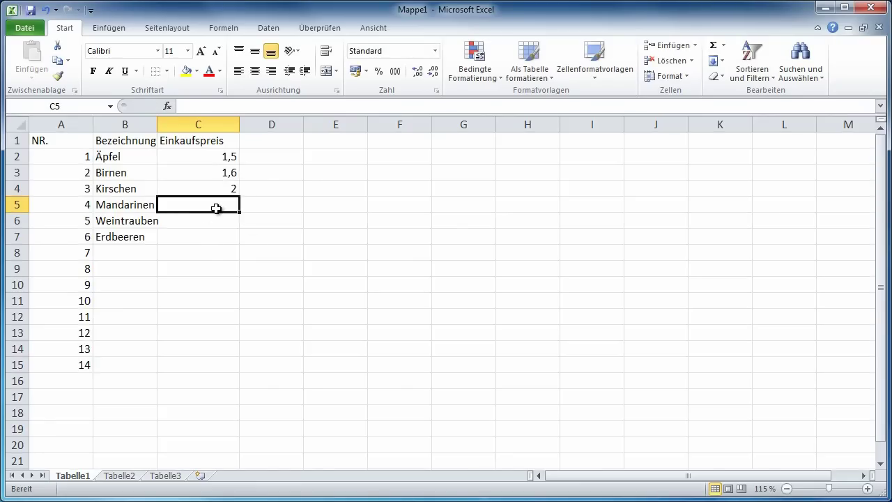
type("1,2")
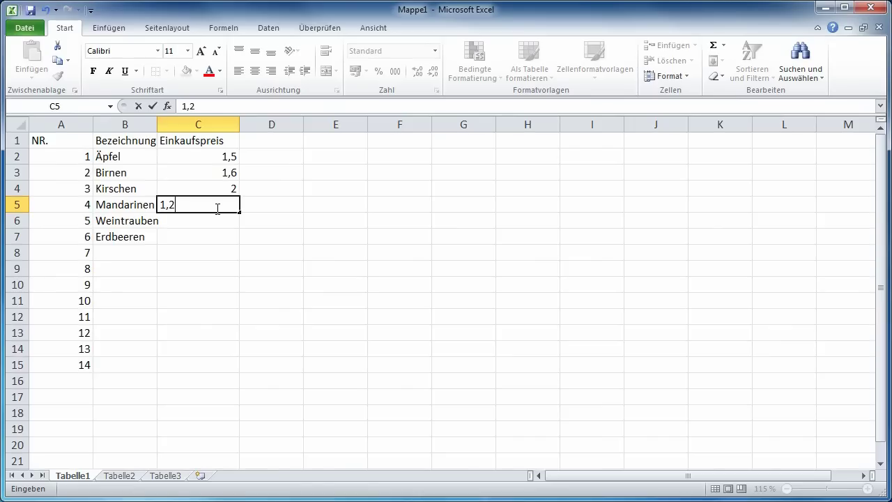
key("Return")
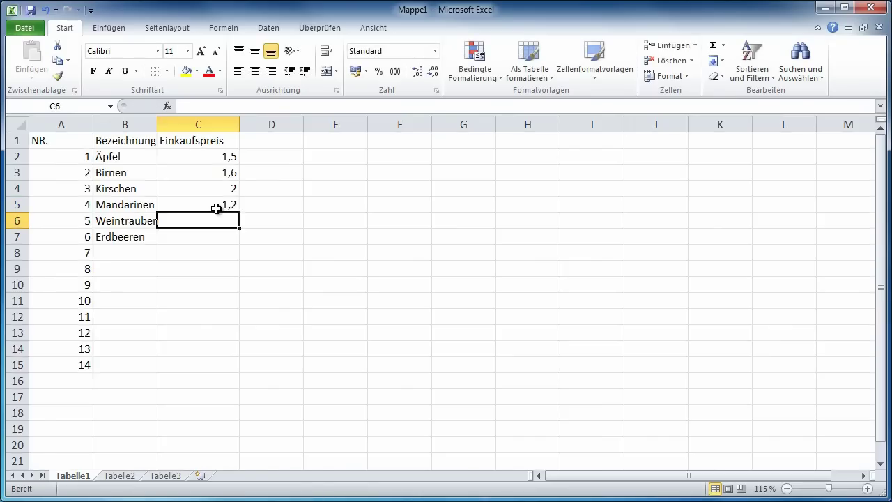
type("2,5")
key("Return")
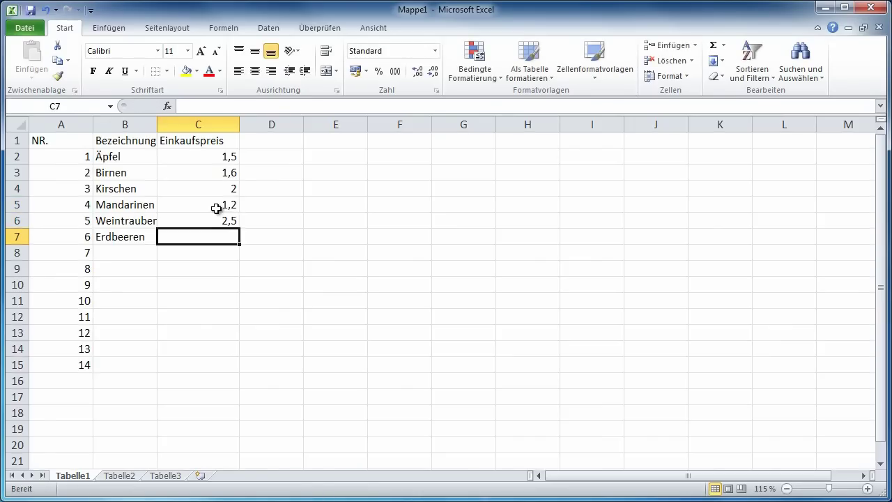
type("3")
key("Return")
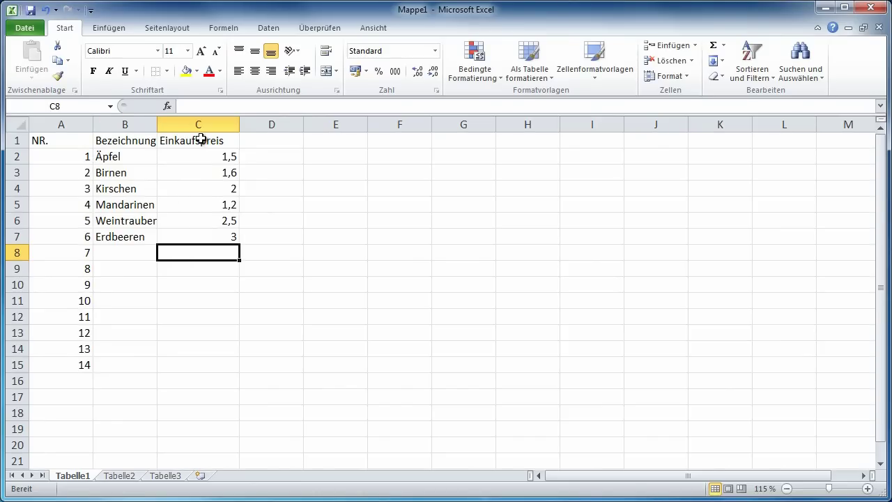
Check the table and the truncated Weintrauben entry in B6.
left_click_drag(200, 137, 64, 238)
left_click(222, 182)
left_click(328, 187)
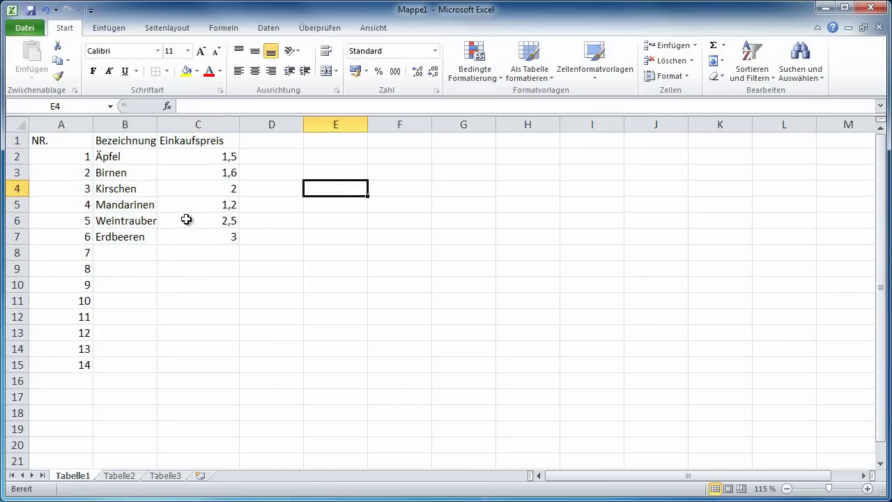
left_click(152, 222)
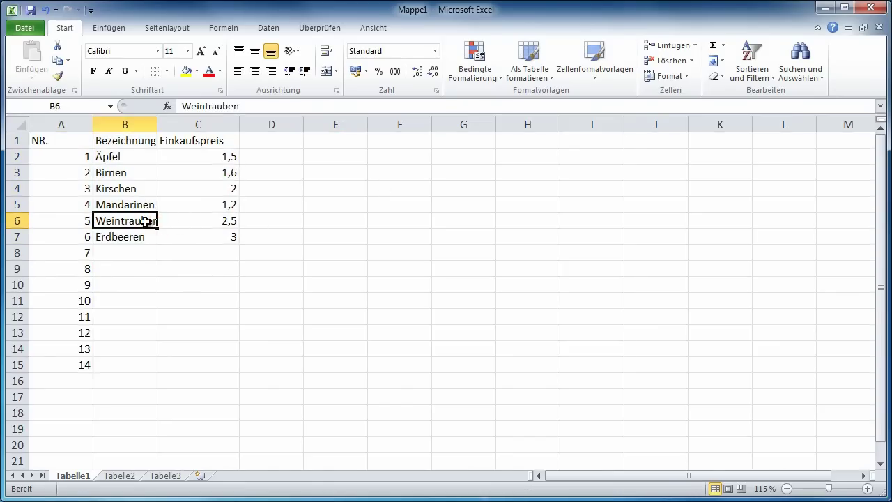
double_click(145, 221)
left_click_drag(145, 222, 165, 222)
left_click(180, 221)
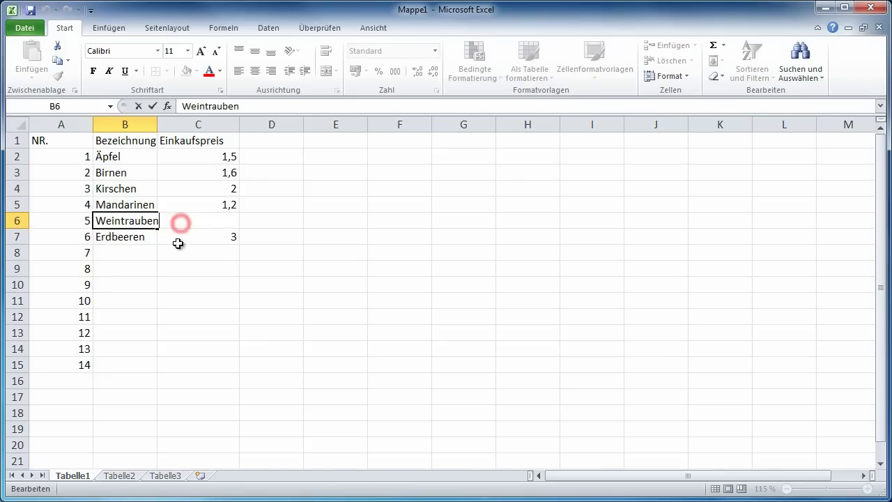
left_click(315, 234)
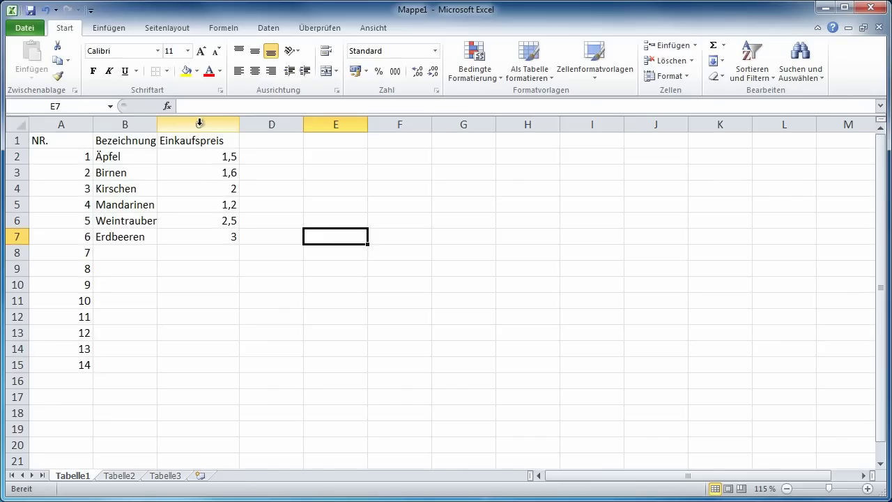
Set column B's width to 14 via Spaltenbreite.
mouse_move(152, 123)
left_mouse_down()
mouse_move(136, 124)
mouse_move(172, 123)
left_mouse_up()
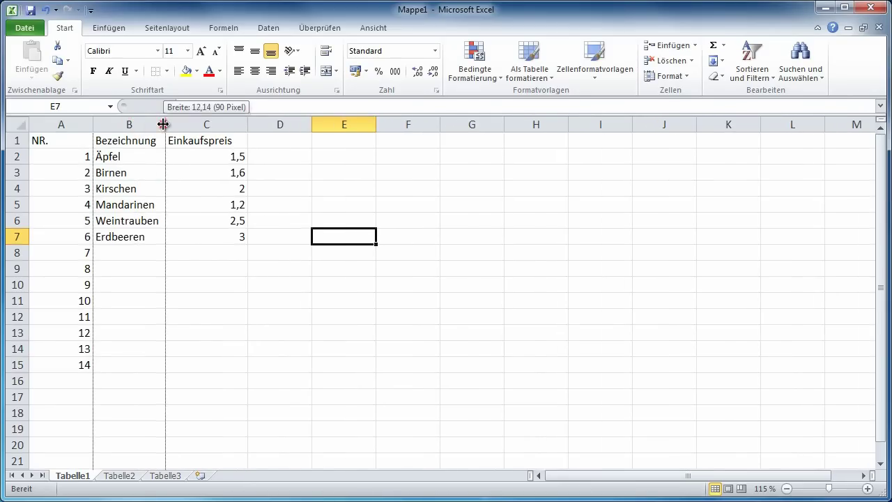
left_click(144, 123)
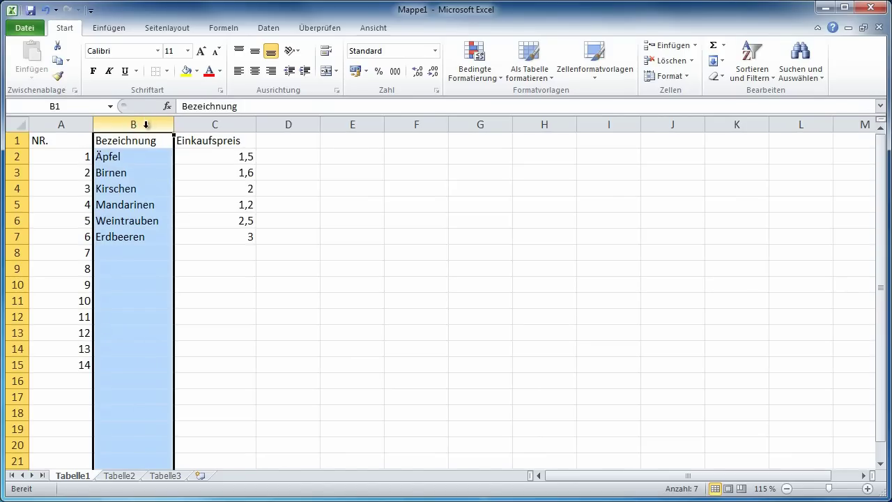
right_click(146, 125)
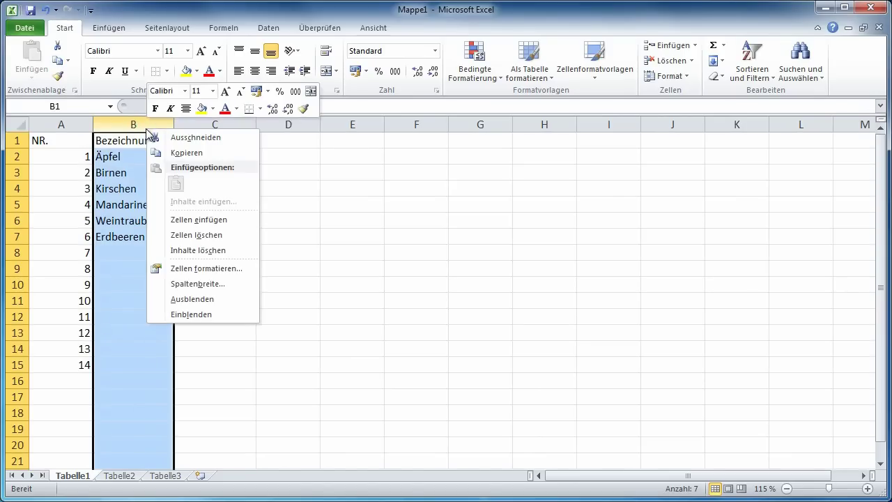
left_click(223, 285)
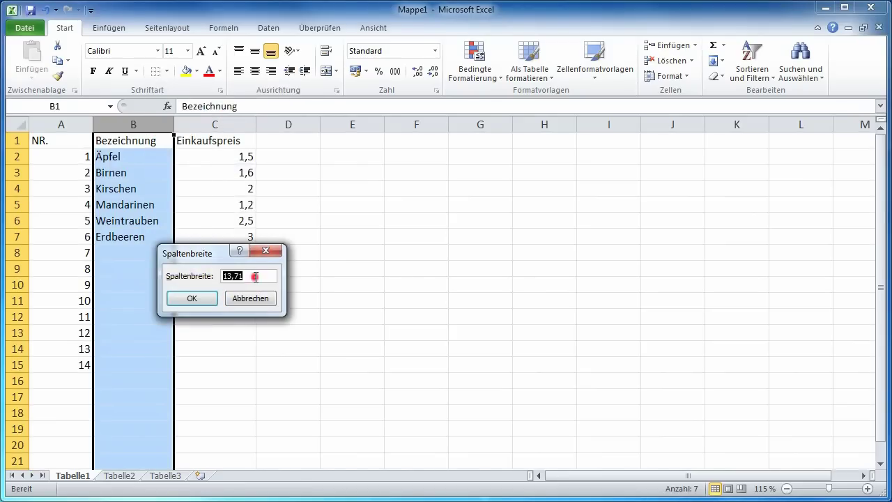
type("14")
key("Return")
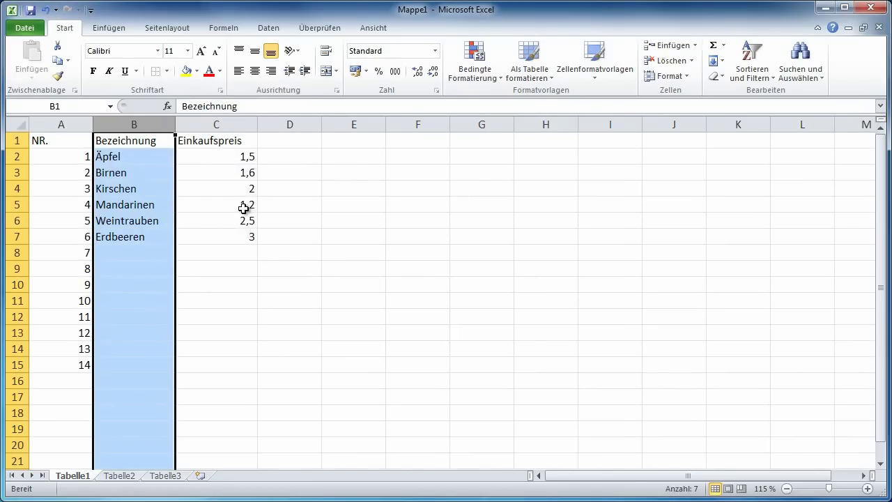
Widen column C so Einkaufspreis fits, to about 13,86.
left_click(216, 216)
left_click_drag(258, 124, 259, 125)
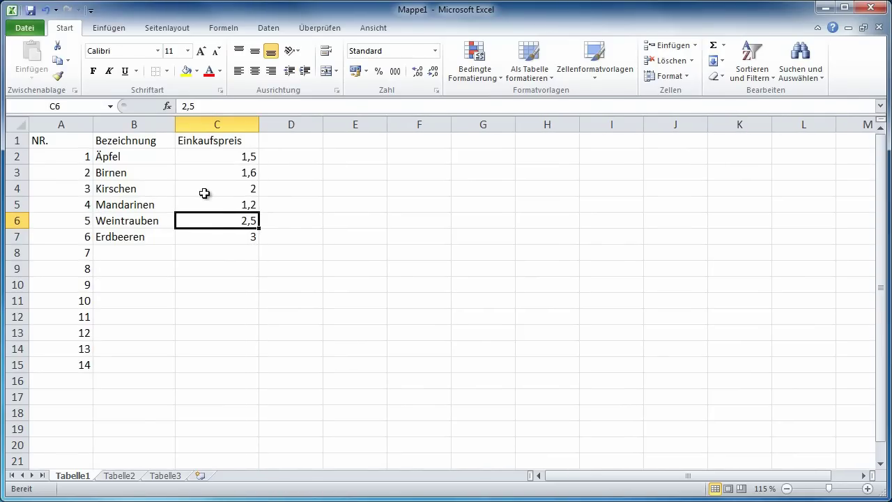
left_click(179, 268)
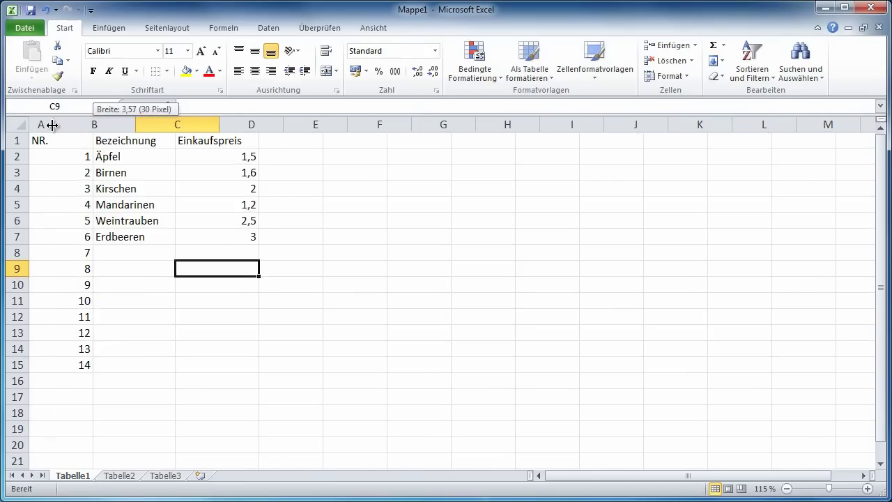
Narrow column A to fit the numbers and widen column D slightly.
left_click_drag(90, 126, 48, 126)
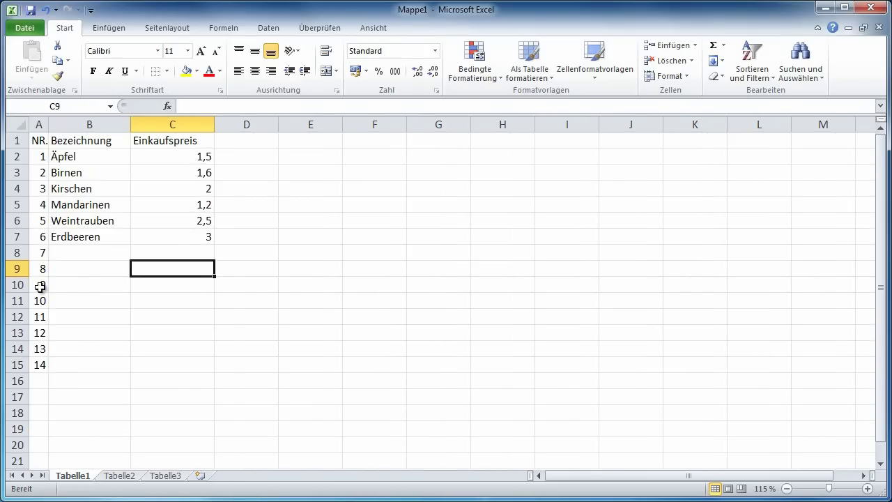
left_click(296, 256)
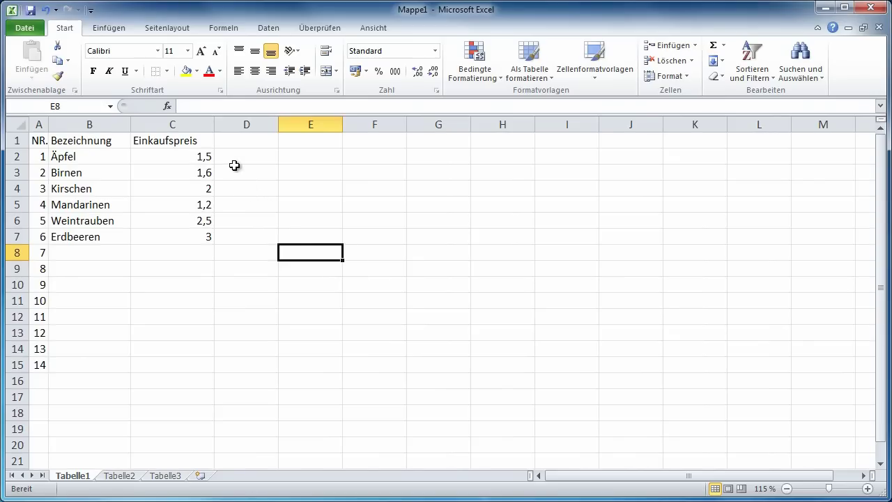
left_click_drag(278, 123, 296, 123)
Select the table range A1:C7.
left_click_drag(36, 140, 188, 368)
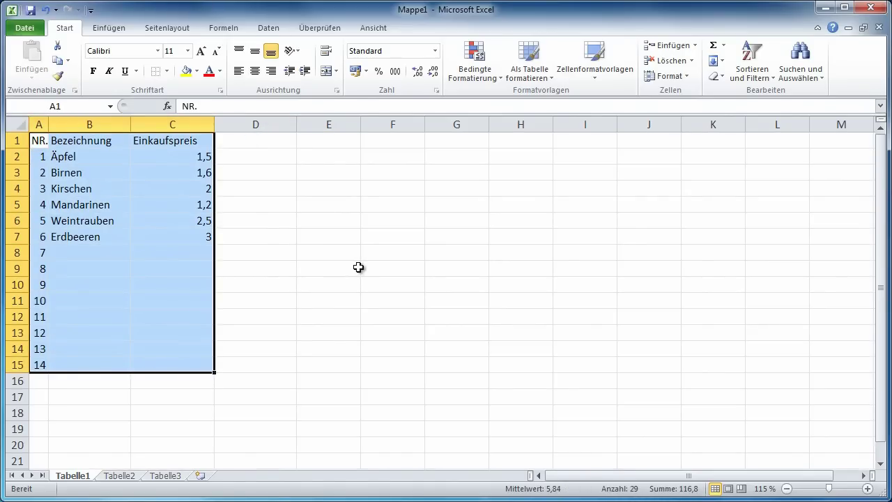
left_click(358, 267)
left_click(39, 140)
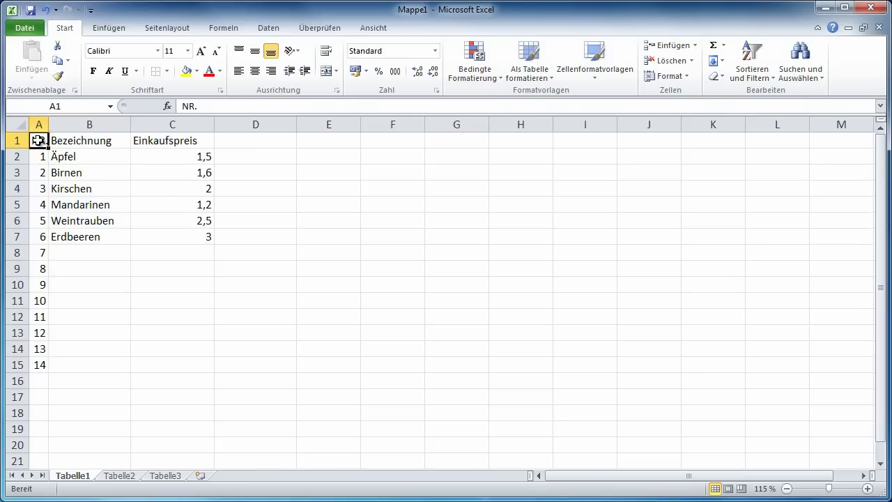
left_click_drag(38, 140, 209, 236)
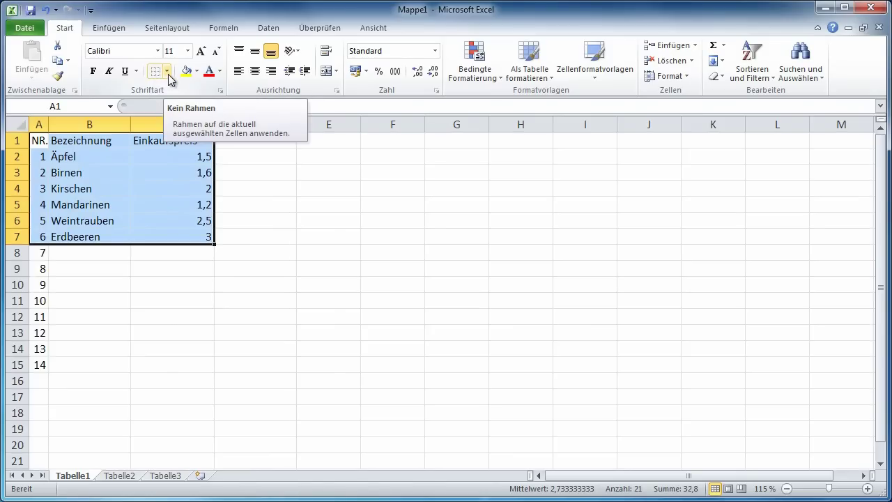
Apply a right border to the table range, then reselect the table.
left_click(167, 71)
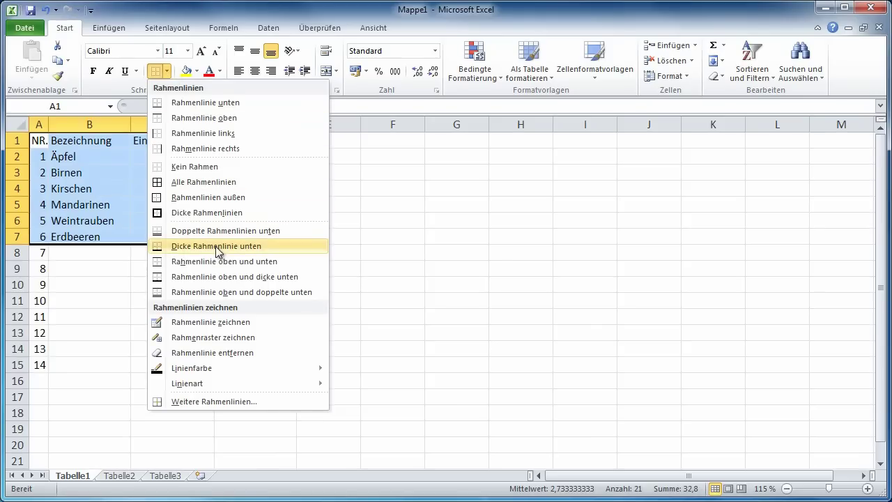
left_click(220, 155)
left_click(250, 209)
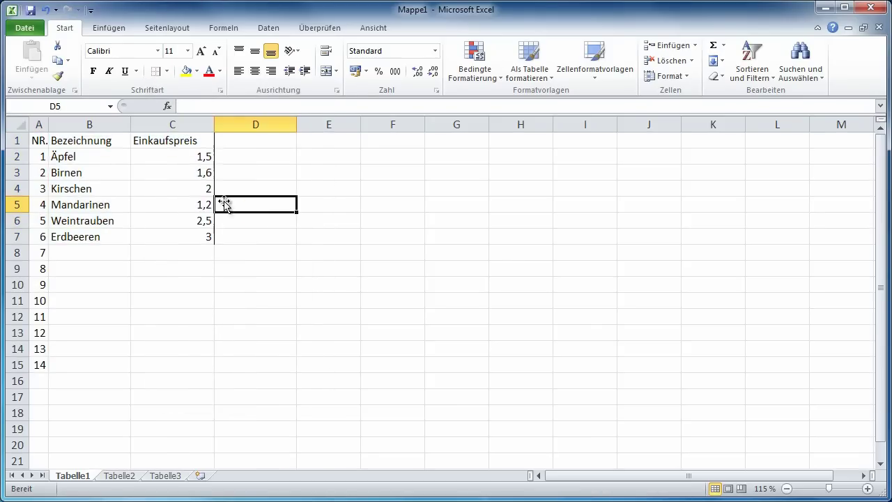
left_click_drag(34, 139, 195, 234)
left_click(157, 70)
left_click(255, 220)
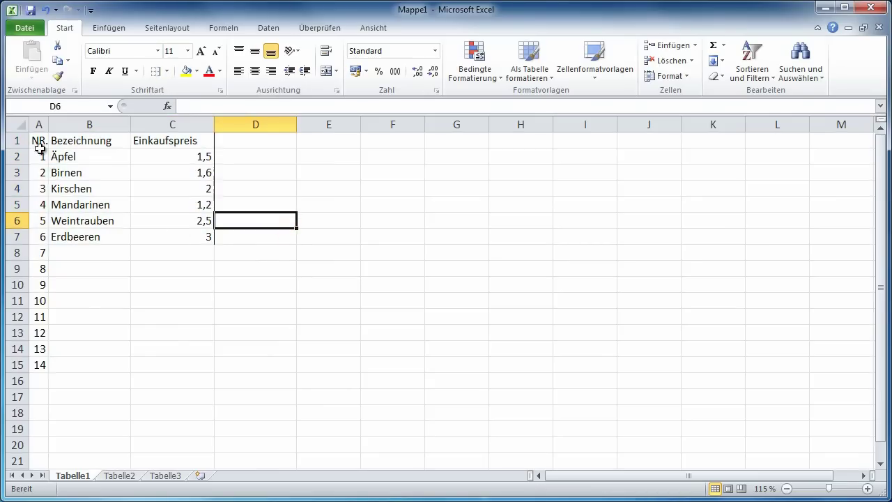
mouse_move(40, 148)
left_mouse_down()
mouse_move(209, 245)
mouse_move(20, 159)
mouse_move(38, 139)
left_mouse_up()
left_click(208, 245)
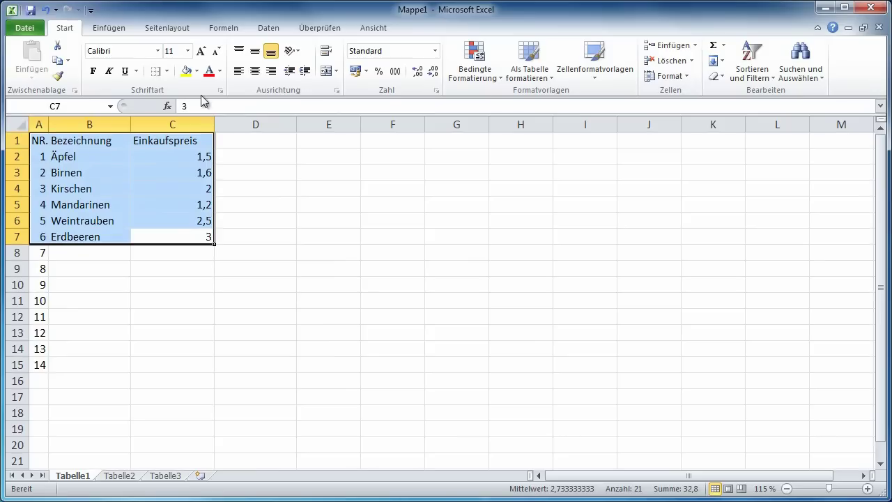
Apply Alle Rahmenlinien so every cell of A1:C7 gets thin borders.
left_click(166, 70)
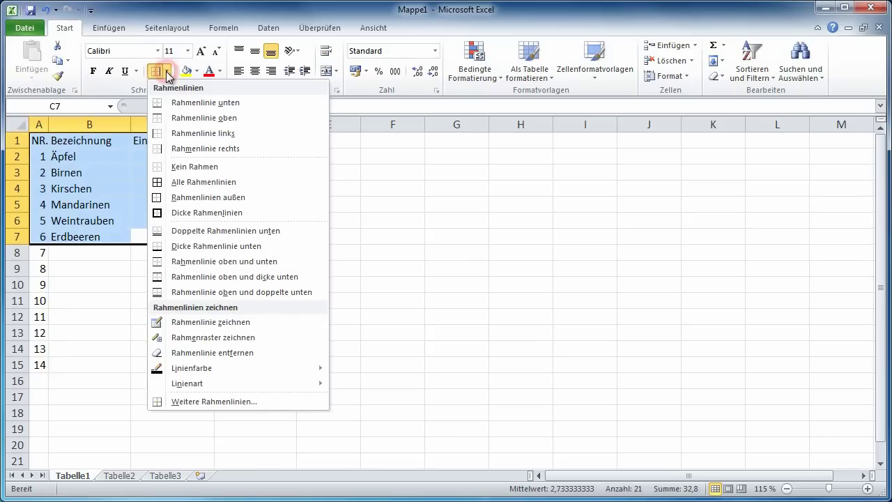
left_click(209, 189)
left_click(265, 282)
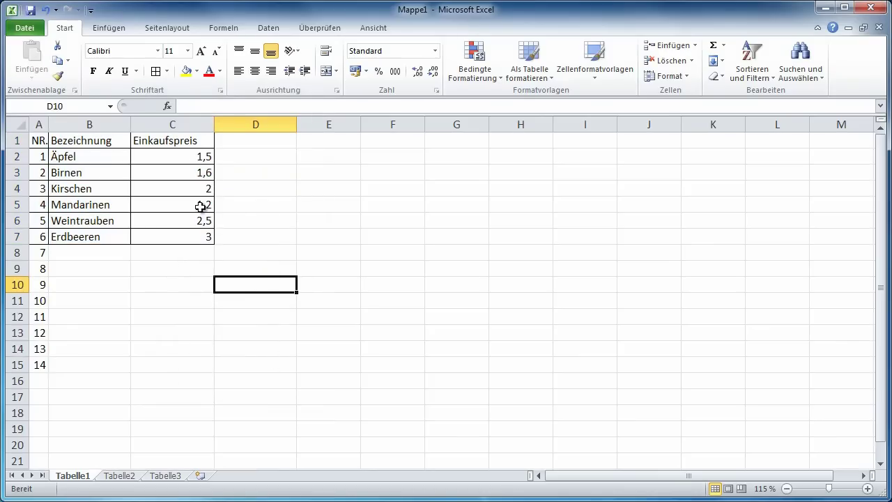
mouse_move(201, 140)
left_mouse_down()
mouse_move(31, 141)
mouse_move(209, 239)
left_mouse_up()
left_click(175, 236)
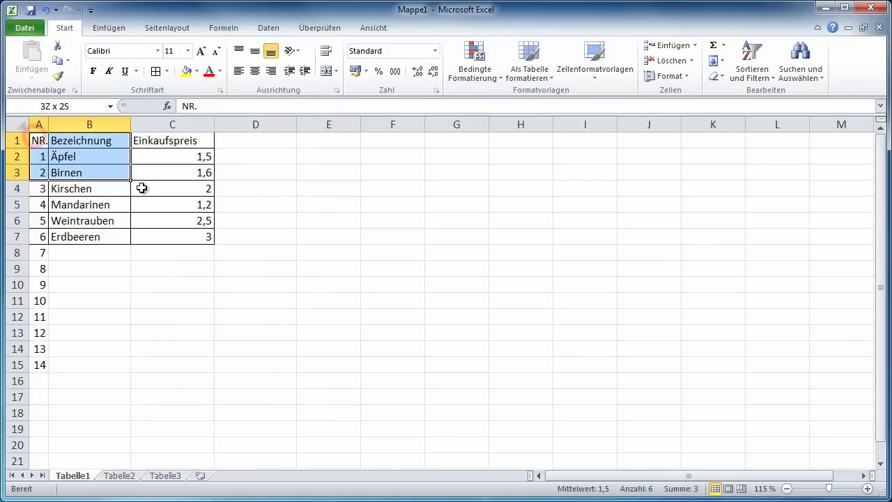
Frame A1:C7 with Dicke Rahmenlinien, then select C1:C7.
left_click(168, 72)
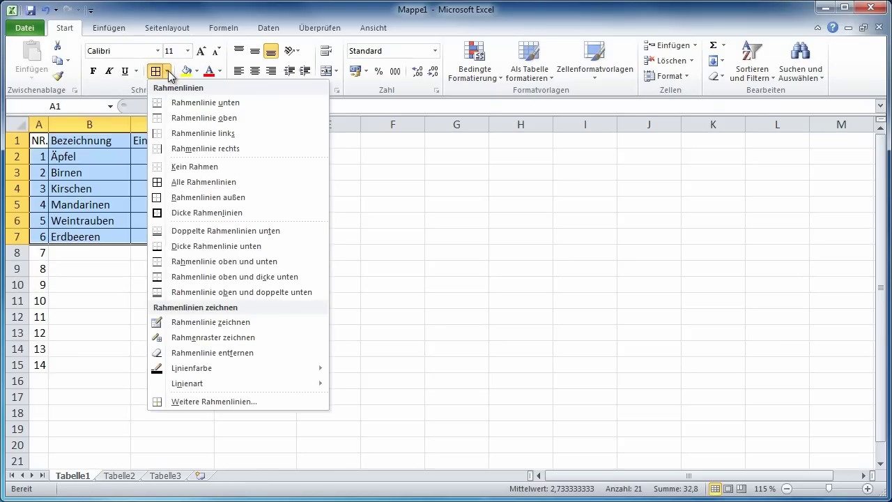
left_click(186, 213)
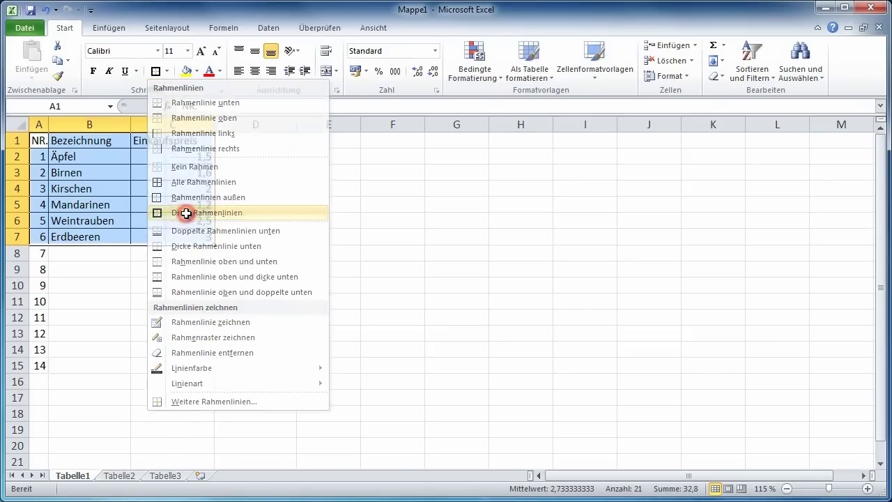
left_click(289, 235)
left_click_drag(149, 142, 160, 240)
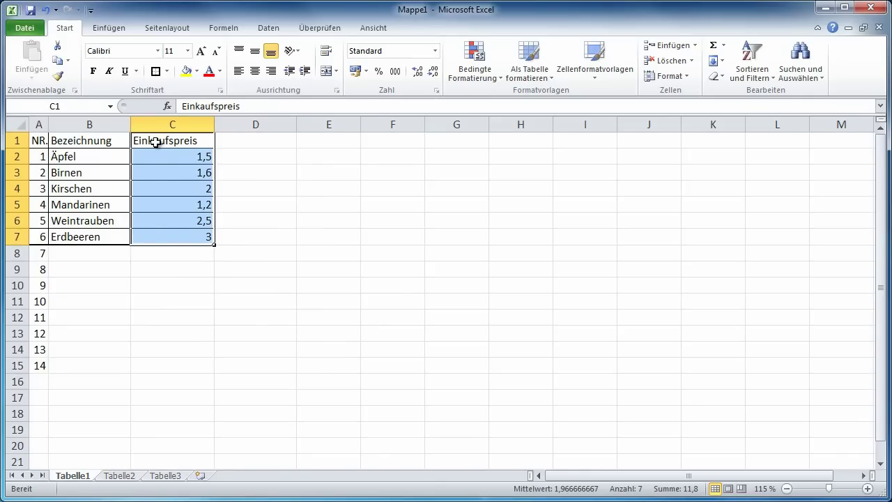
Give C1:C7, B1:B7, A1:A7 and header row A1:C1 each a thick outline.
left_click(156, 71)
left_click(191, 362)
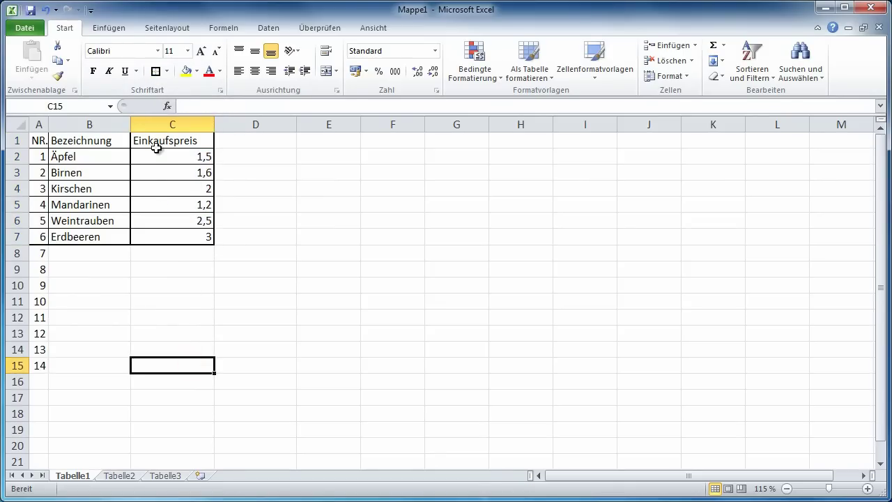
left_click_drag(72, 139, 74, 236)
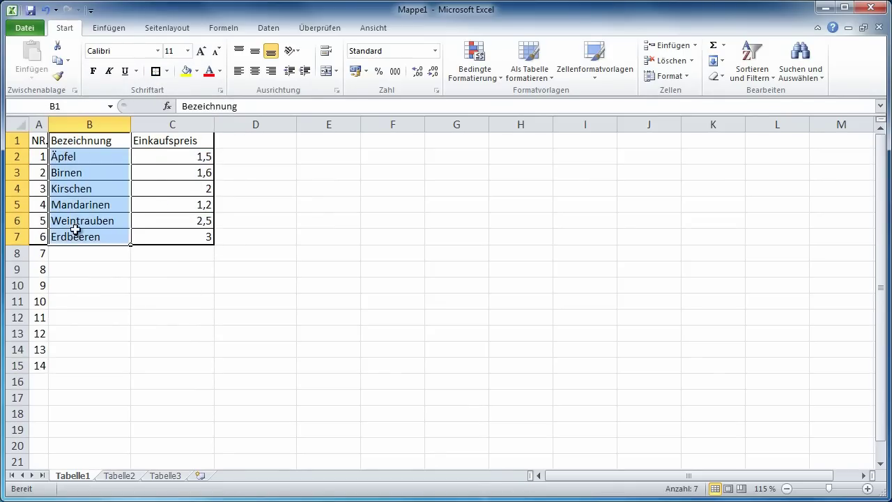
left_click(155, 71)
left_click(42, 141)
left_click_drag(42, 141, 42, 237)
left_click(156, 71)
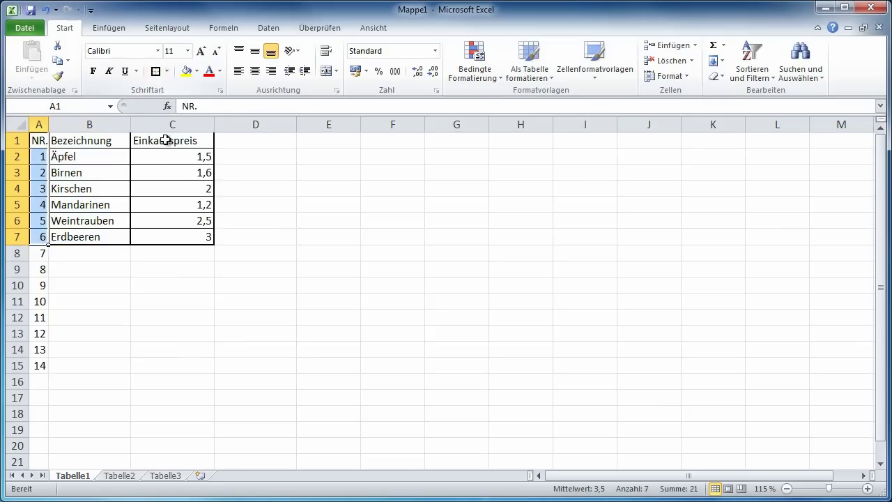
left_click_drag(182, 140, 39, 141)
left_click(155, 71)
left_click(388, 285)
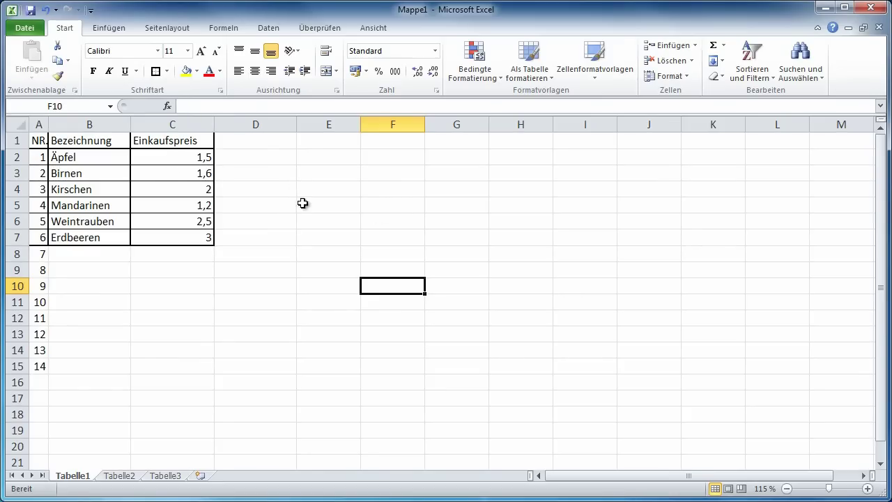
left_click_drag(279, 186, 483, 313)
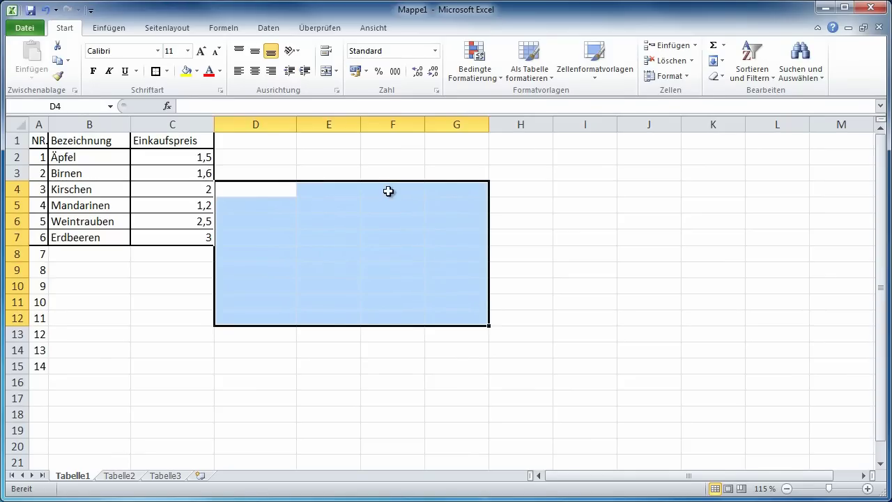
left_click(421, 156)
left_click(456, 155)
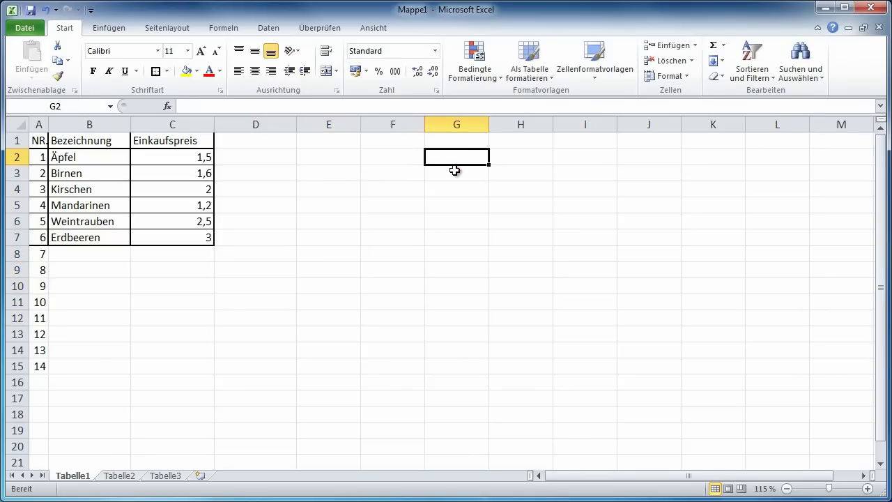
left_click(464, 254)
left_click(403, 235)
left_click(392, 220)
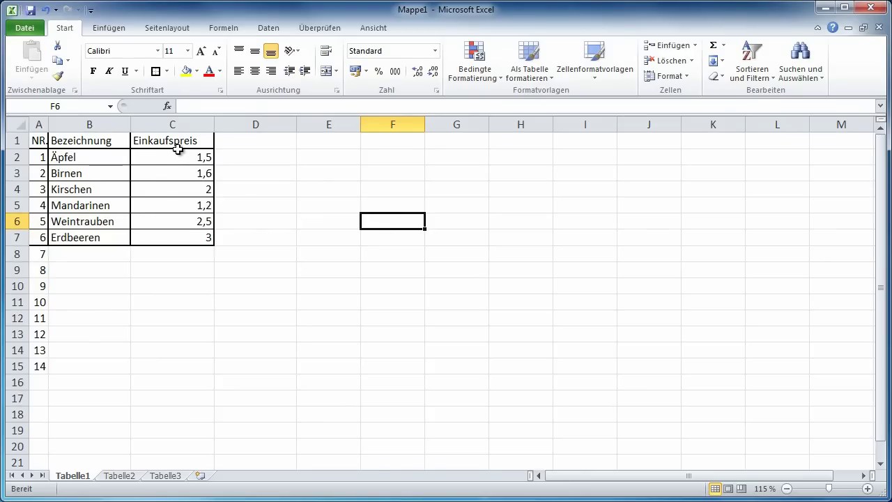
left_click_drag(178, 141, 37, 142)
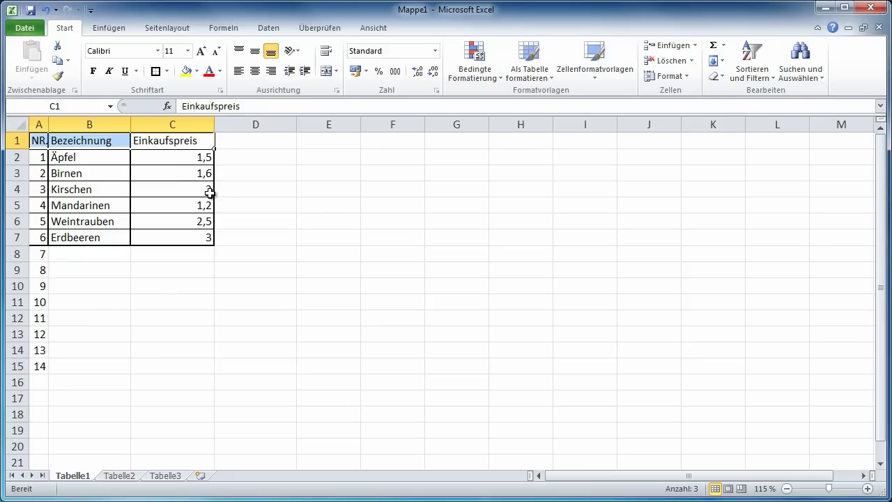
Make the headers NR., Bezeichnung and Einkaufspreis in A1:C1 bold.
left_click(42, 142)
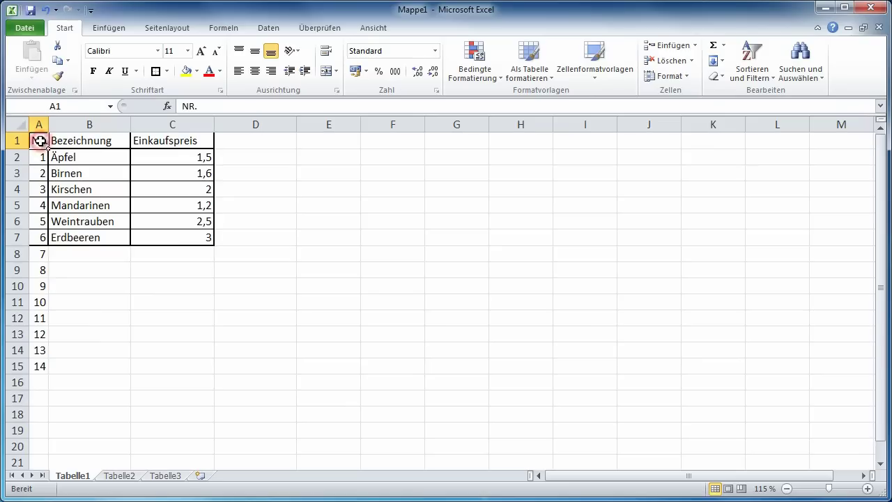
left_click_drag(46, 142, 182, 142)
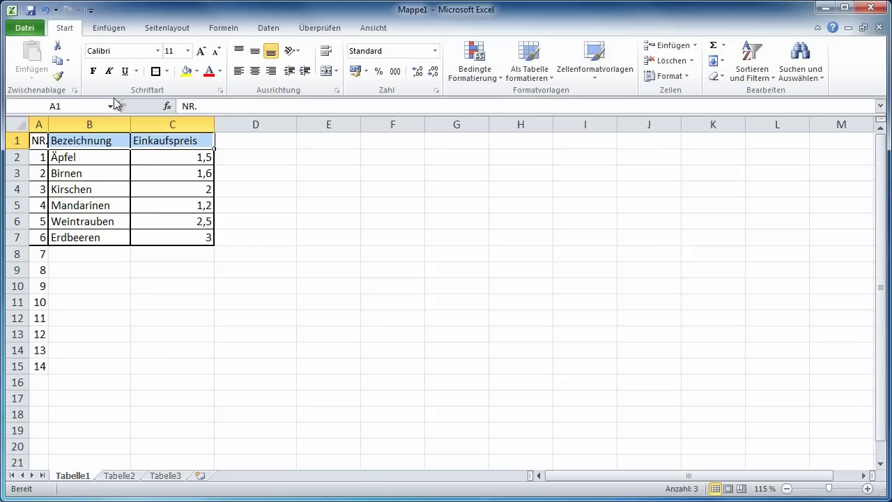
left_click(92, 70)
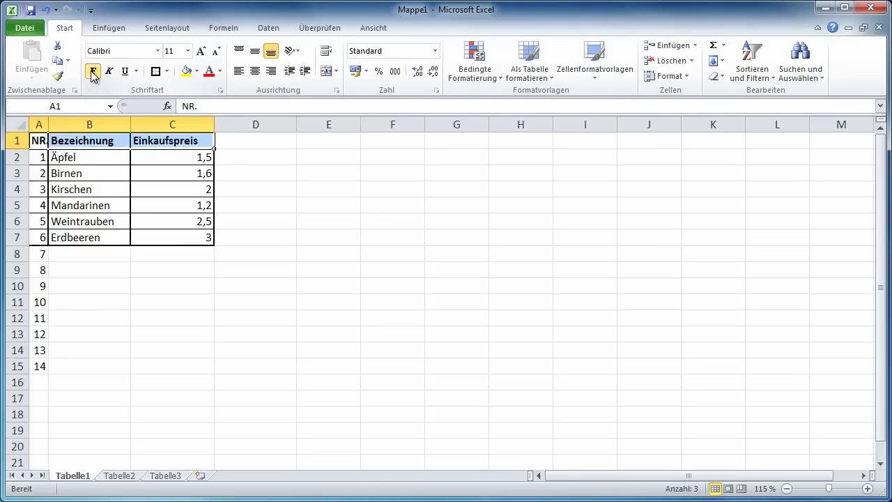
left_click(290, 174)
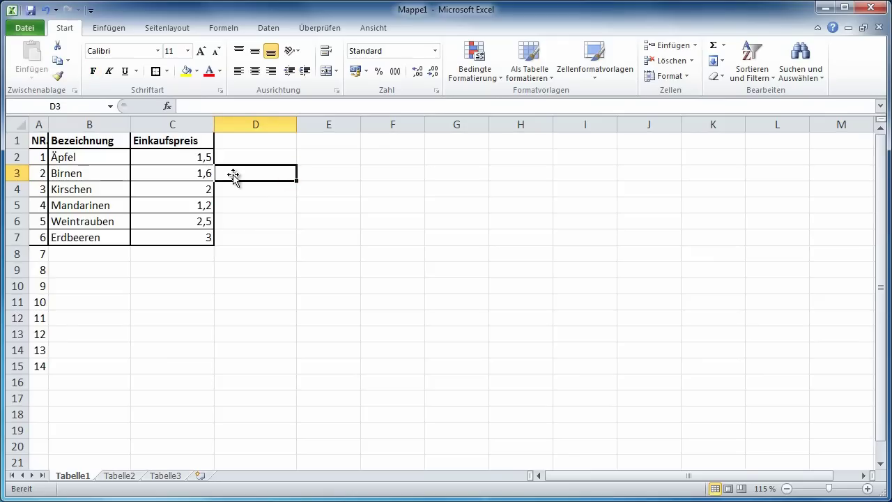